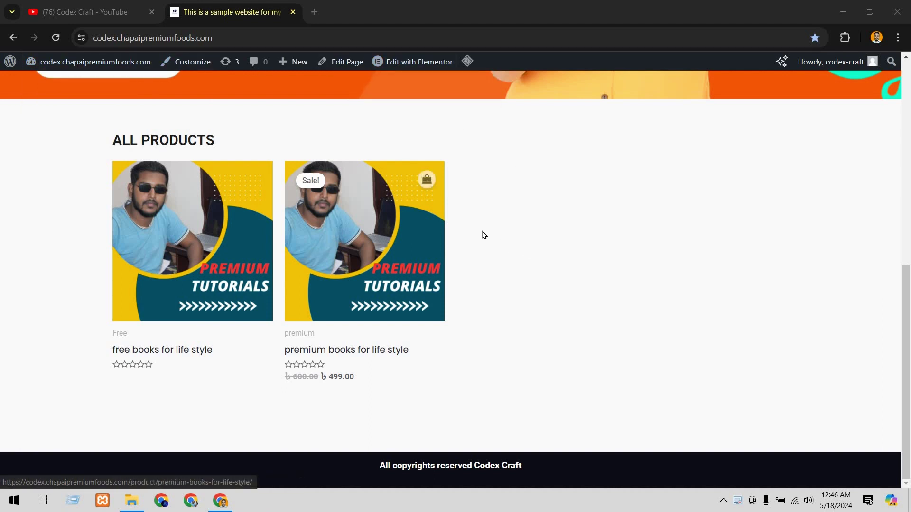
Open the home page in Elementor and insert a grid container between the products section and the copyright footer
mouse_move(407, 67)
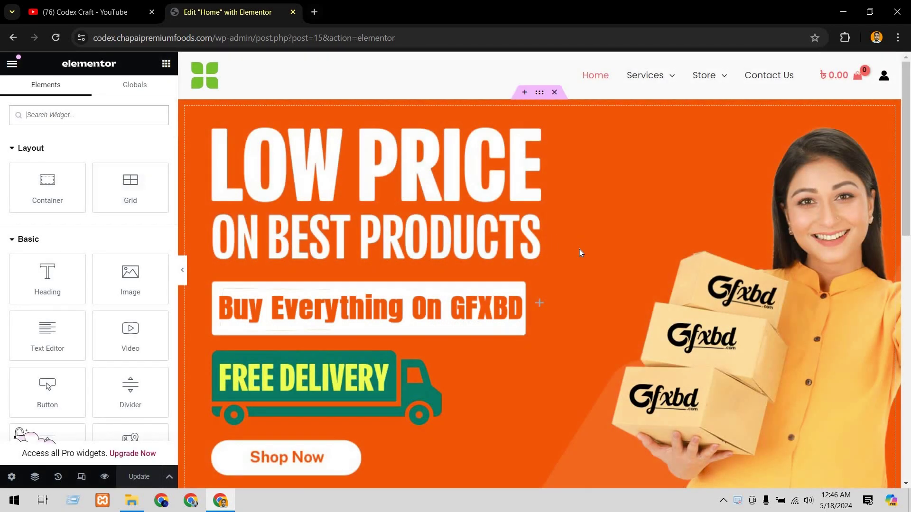
scroll(579, 251, "down", 12)
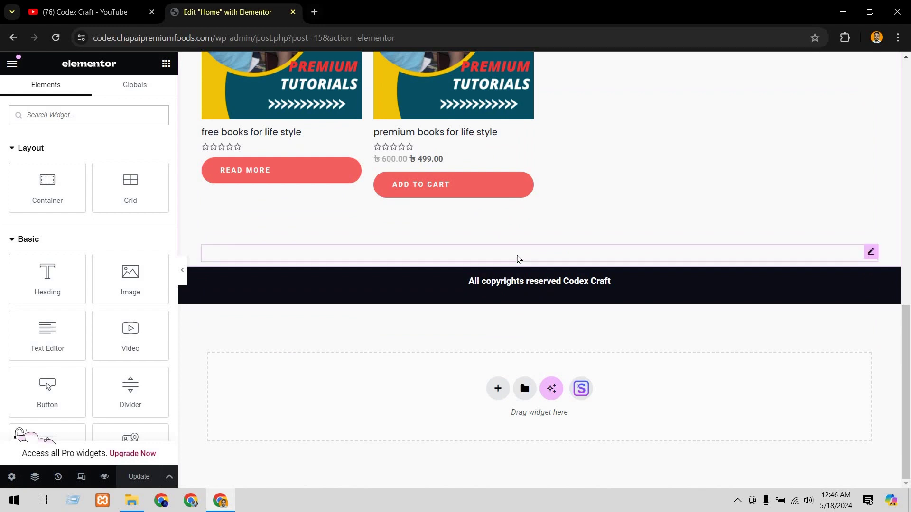
left_click(517, 260)
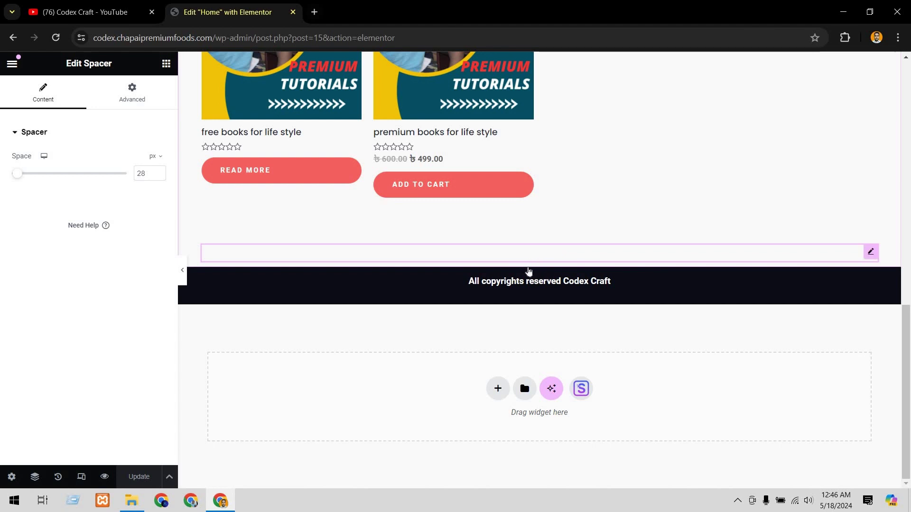
left_click(524, 260)
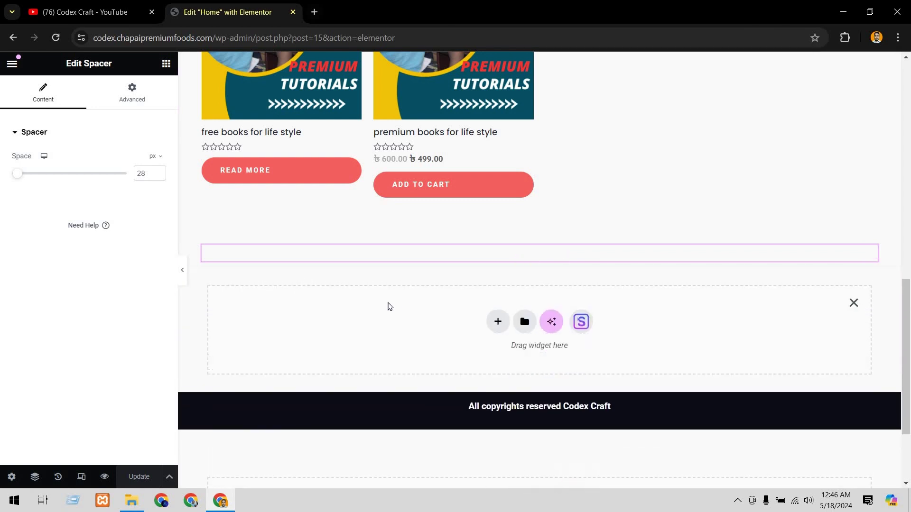
left_click(166, 63)
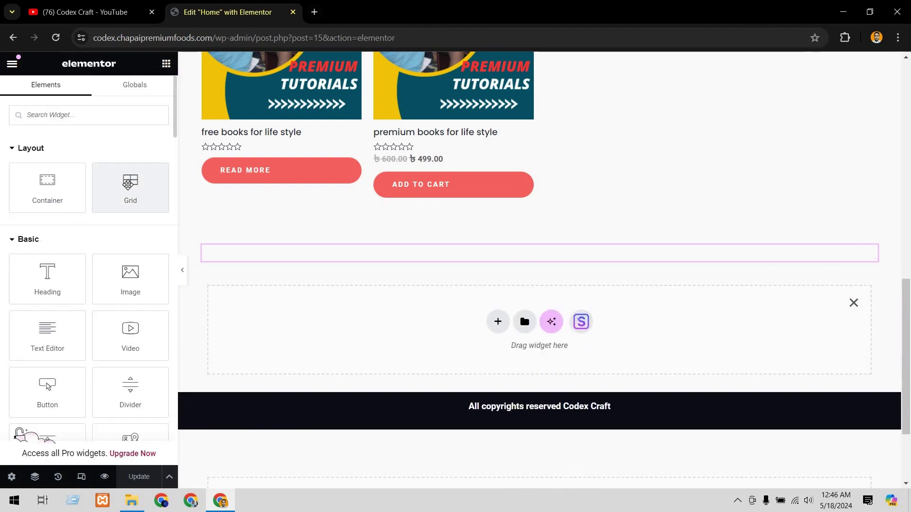
left_click_drag(159, 201, 480, 325)
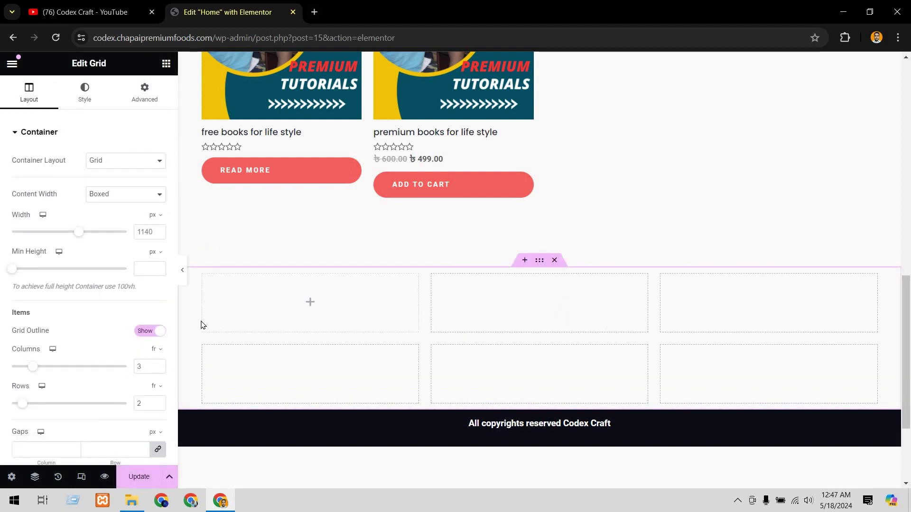
Set the new grid container to 1 row
left_click(540, 260)
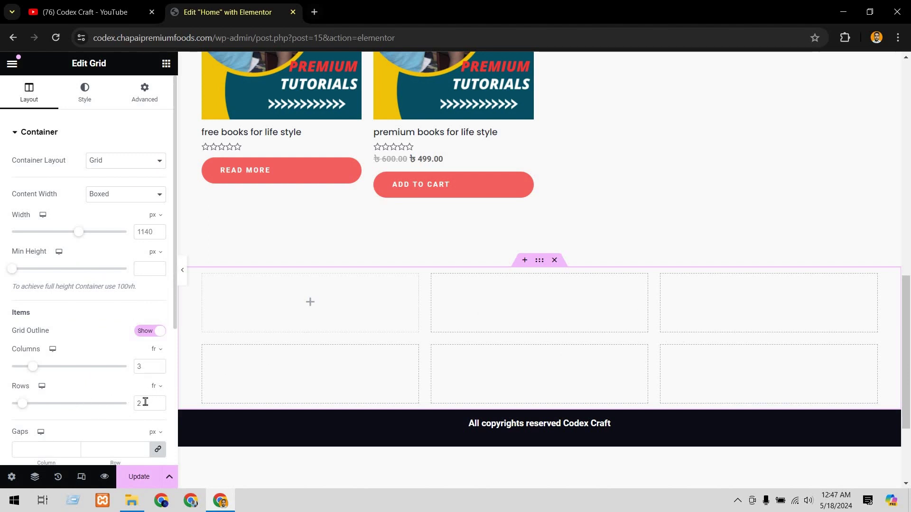
key("BackSpace")
type("1")
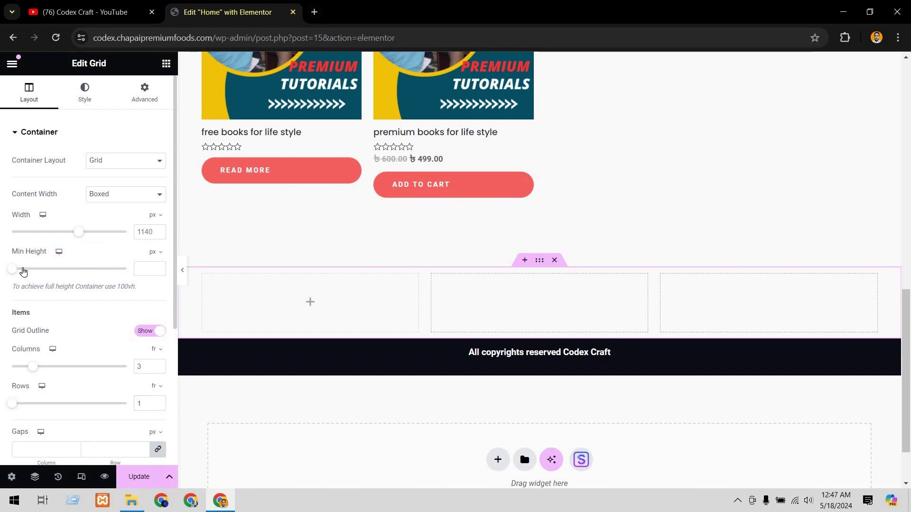
Set the grid container's width to 935 px and its minimum height to 178 px
left_click_drag(26, 271, 30, 270)
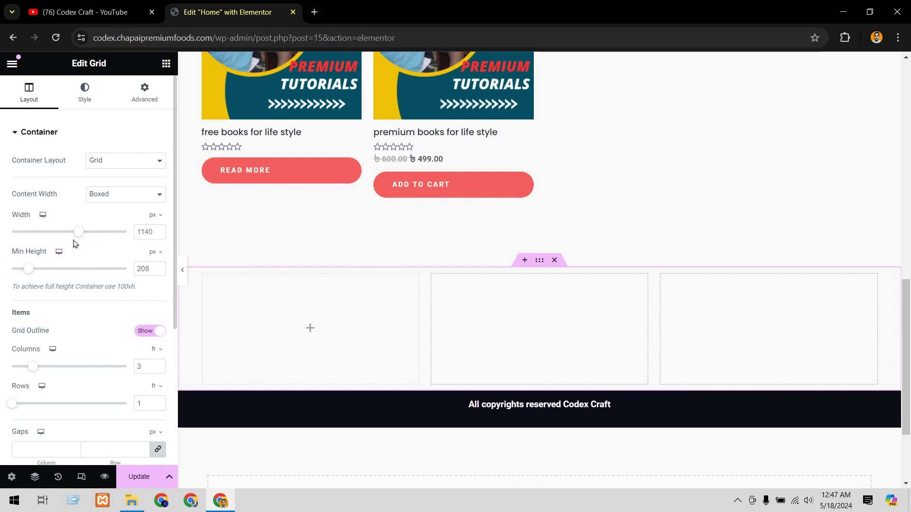
left_click_drag(72, 238, 55, 236)
left_click_drag(22, 266, 24, 269)
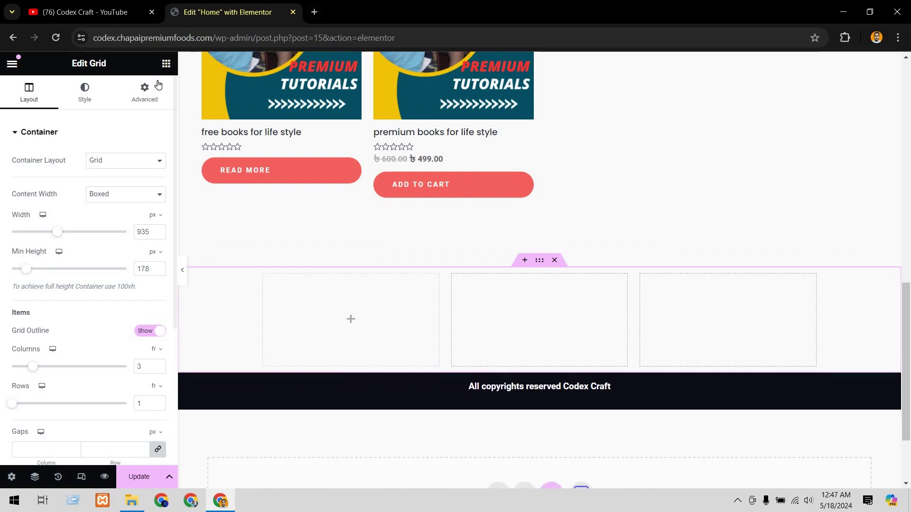
Add a Video widget to each of the three cells of the grid
left_click(166, 63)
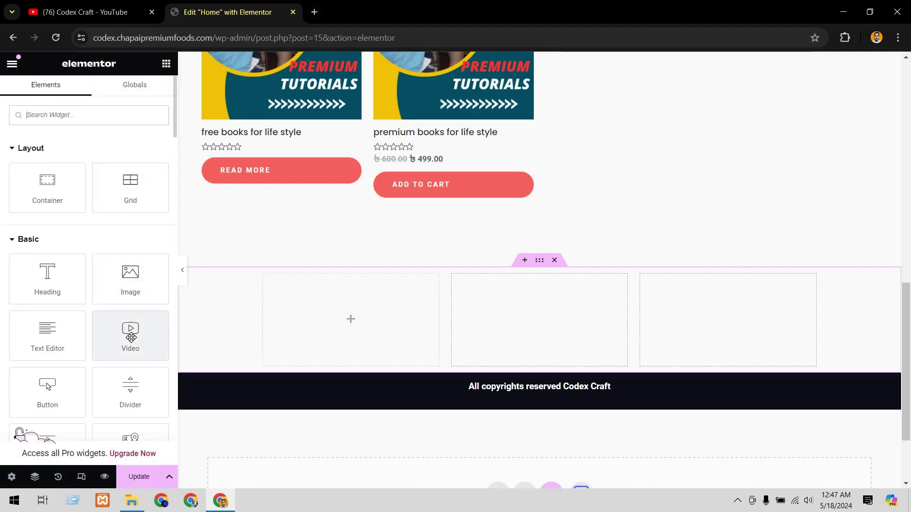
left_click_drag(131, 337, 342, 332)
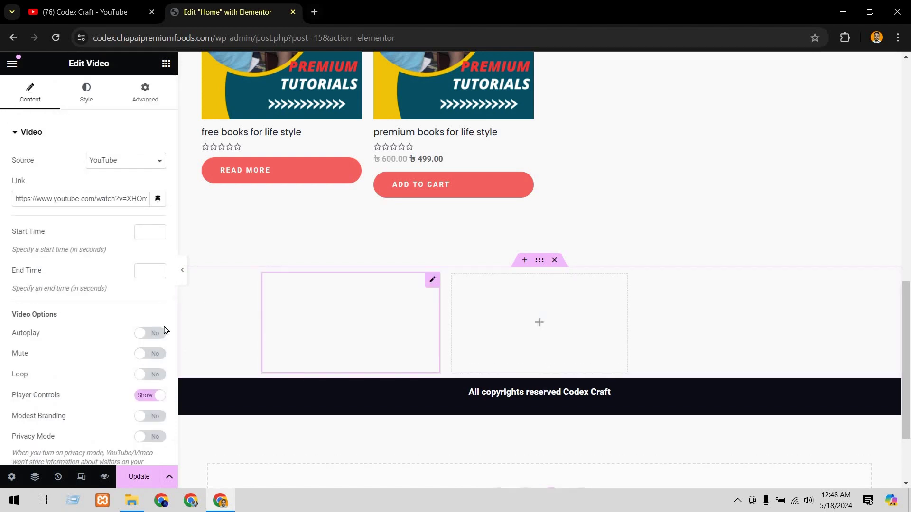
left_click(166, 63)
left_click_drag(131, 336, 557, 327)
left_click(166, 63)
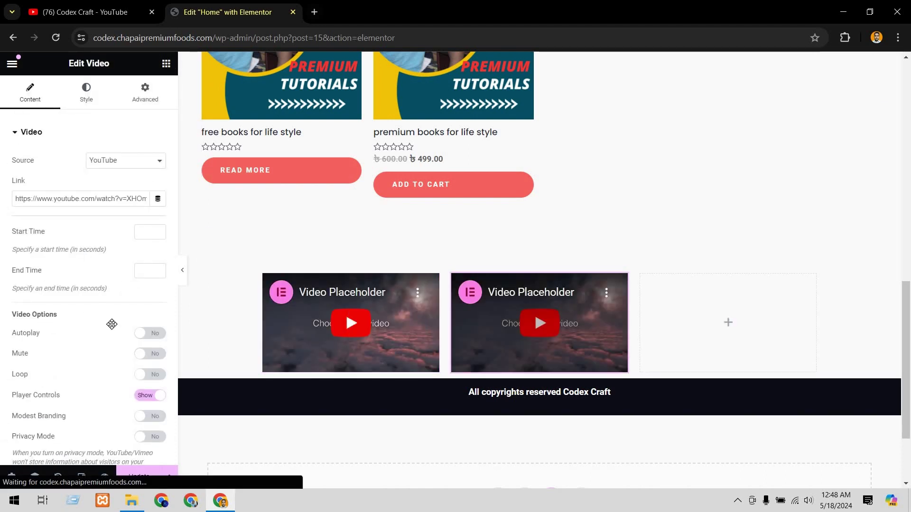
left_click_drag(131, 338, 772, 318)
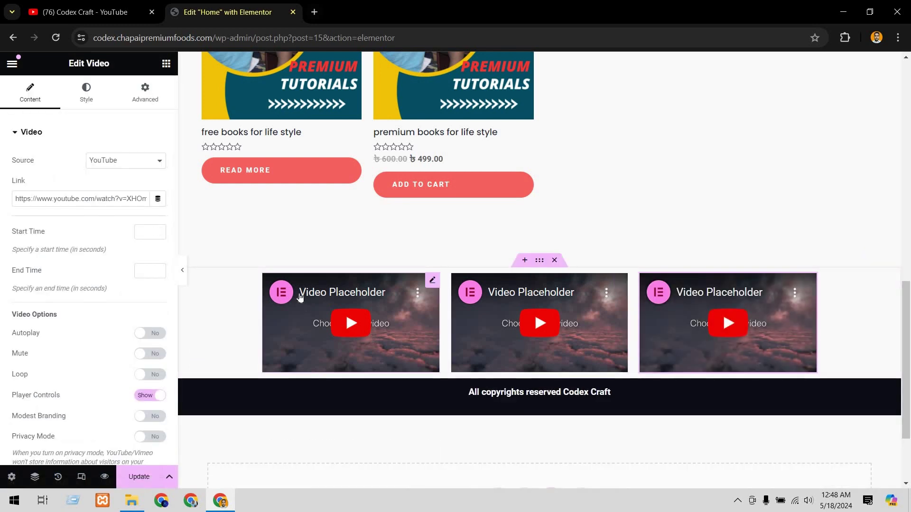
Replace the first video widget's link with the YouTube share link of "#7 How to set site icon or fav icon in WordPress"
left_click(432, 280)
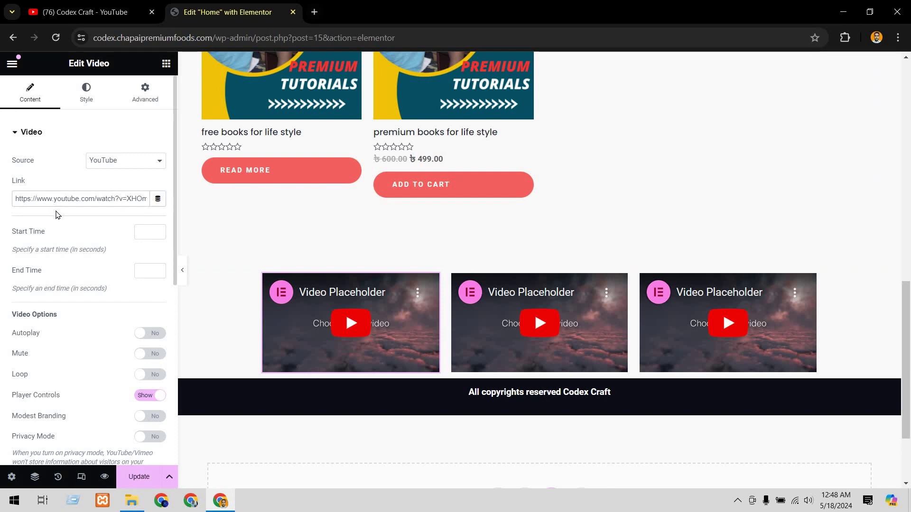
key("ctrl+a")
key("BackSpace")
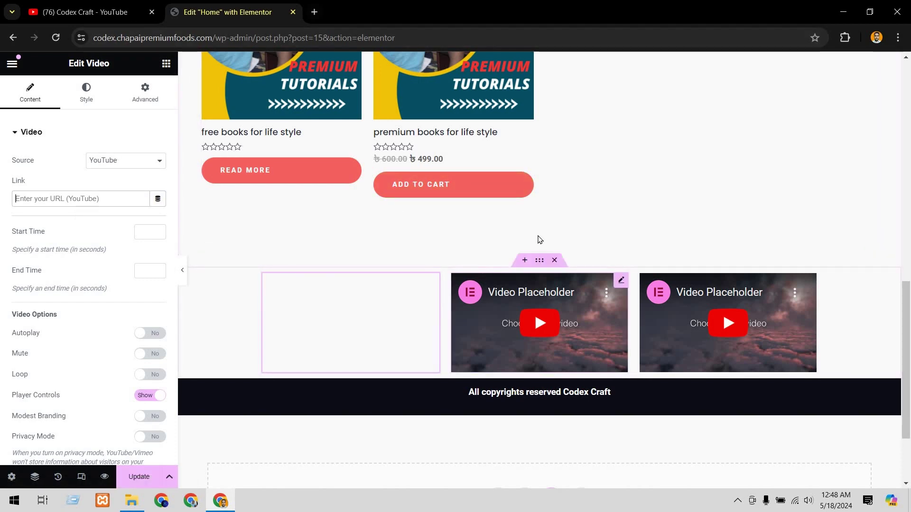
left_click(90, 14)
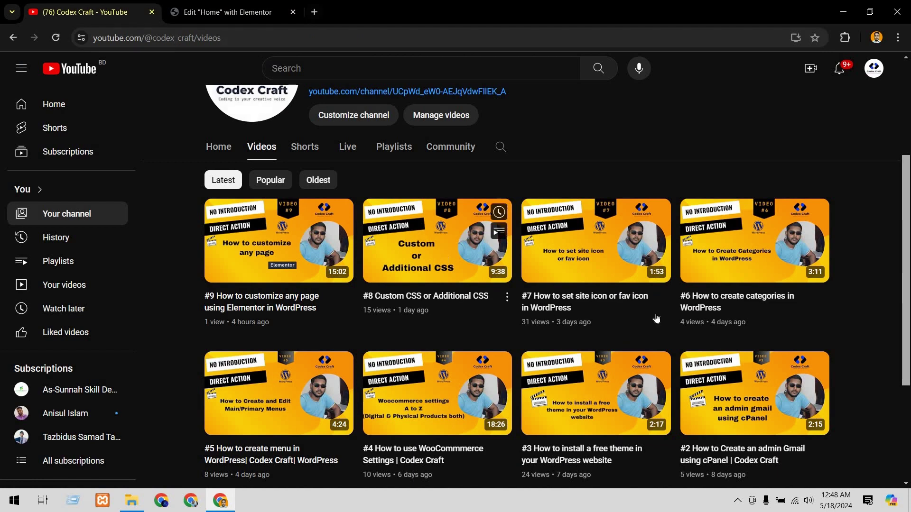
left_click(667, 297)
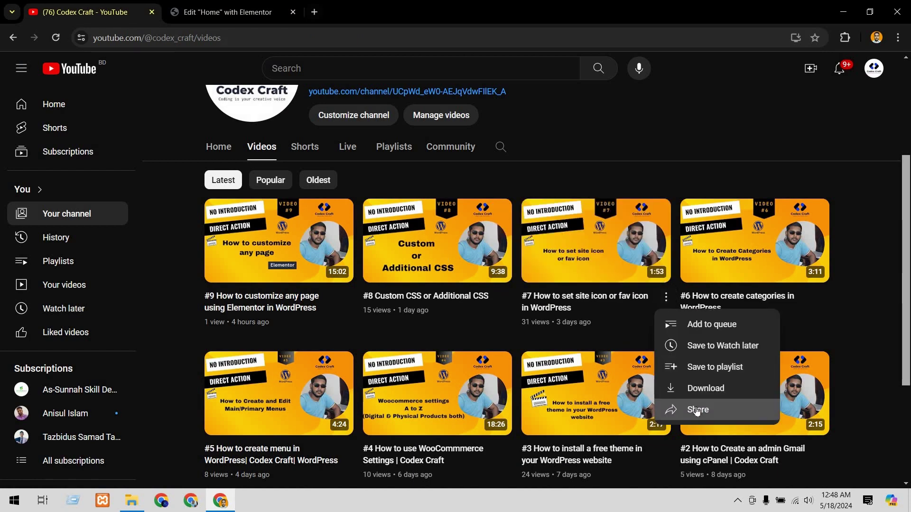
left_click(696, 411)
left_click(569, 336)
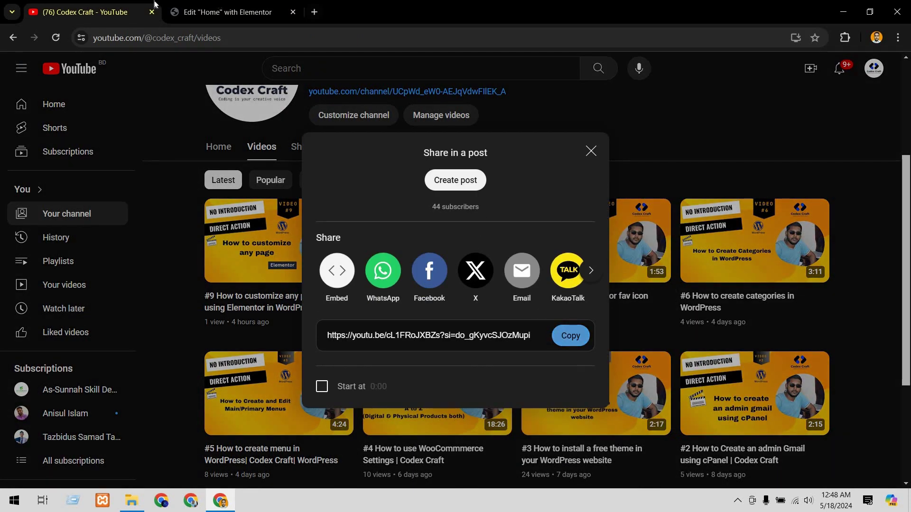
left_click(218, 13)
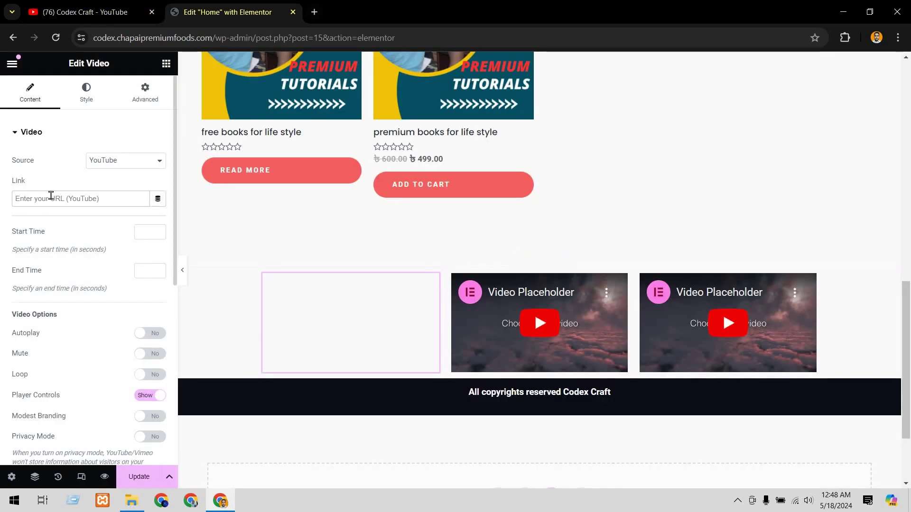
key("ctrl+v")
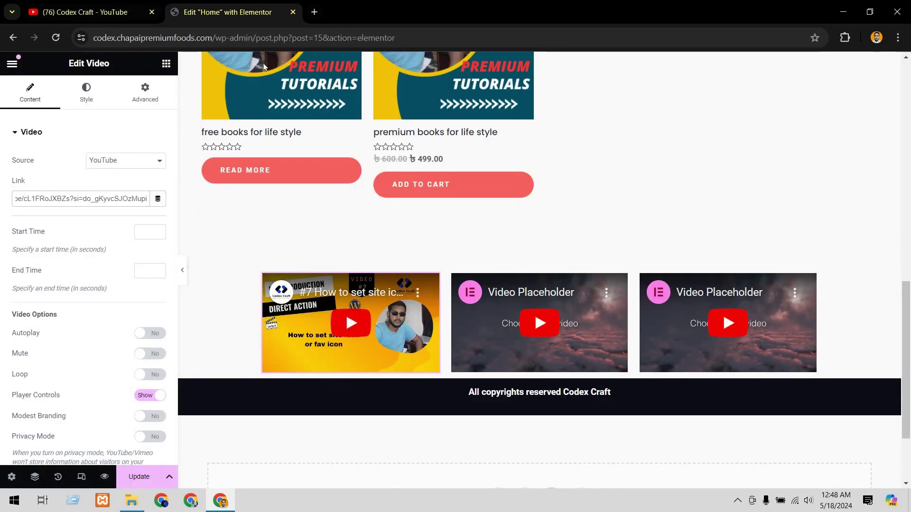
Replace the second video widget's link with the YouTube share link of "#6 How to create categories in WordPress"
key("ctrl+shift+Tab")
left_click(825, 289)
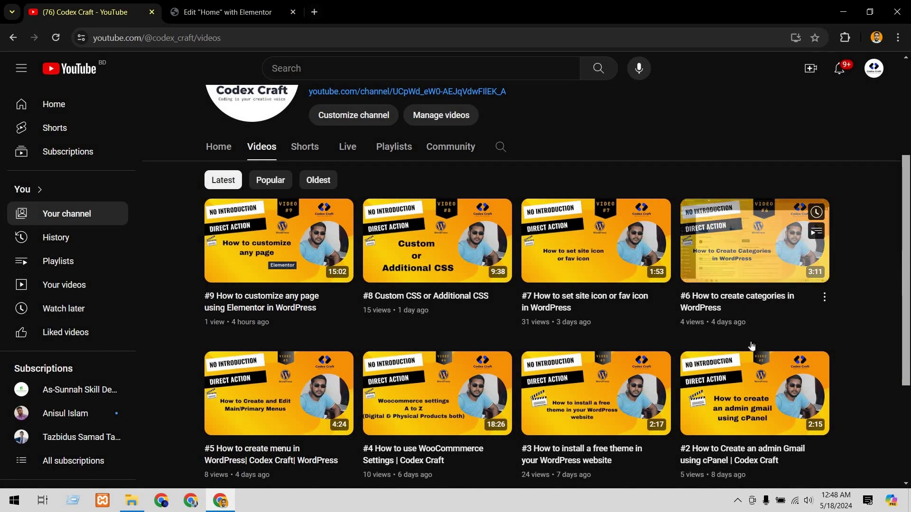
left_click(824, 299)
left_click(752, 409)
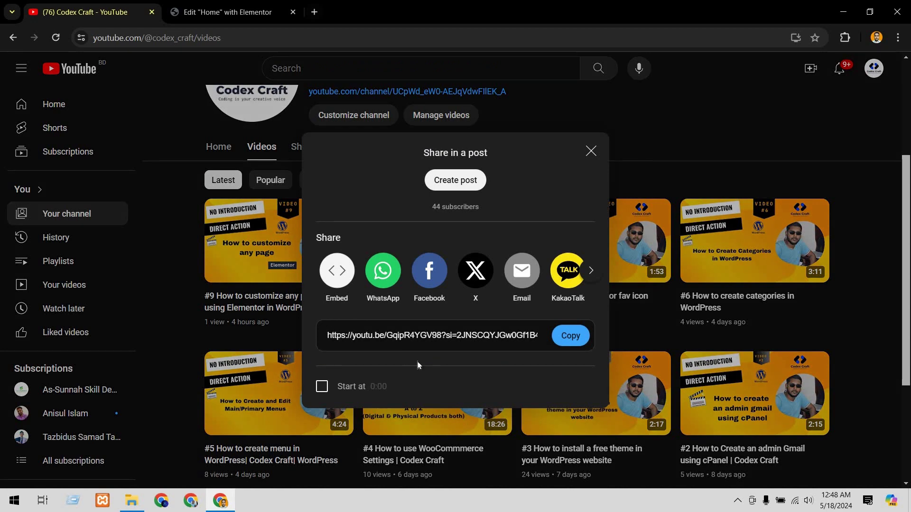
left_click(560, 342)
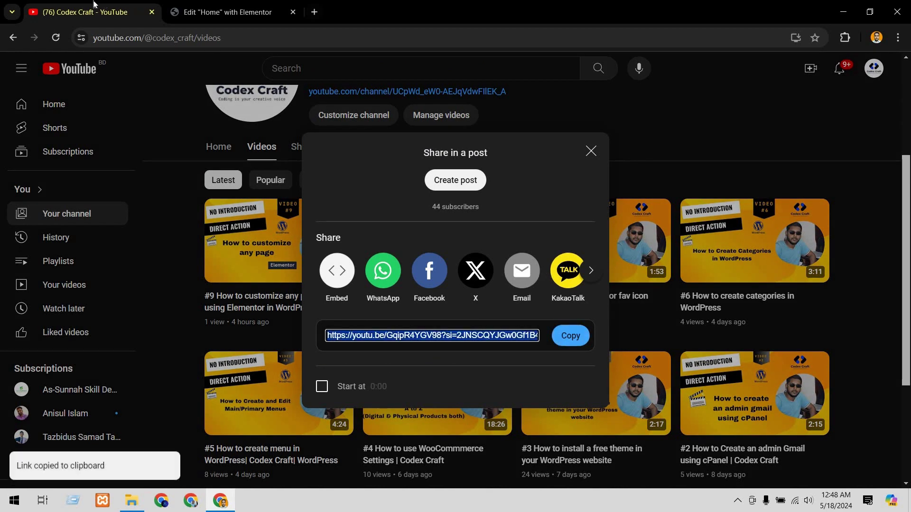
key("ctrl+Tab")
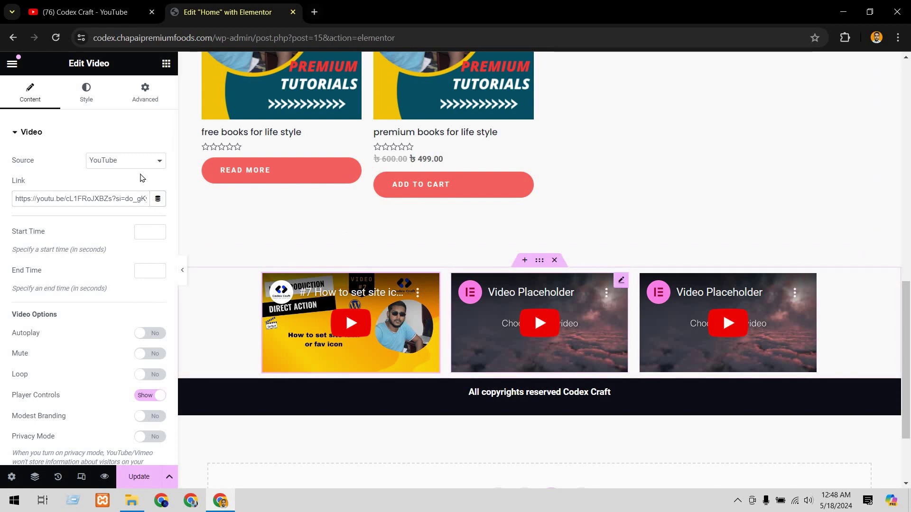
triple_click(114, 199)
key("ctrl+v")
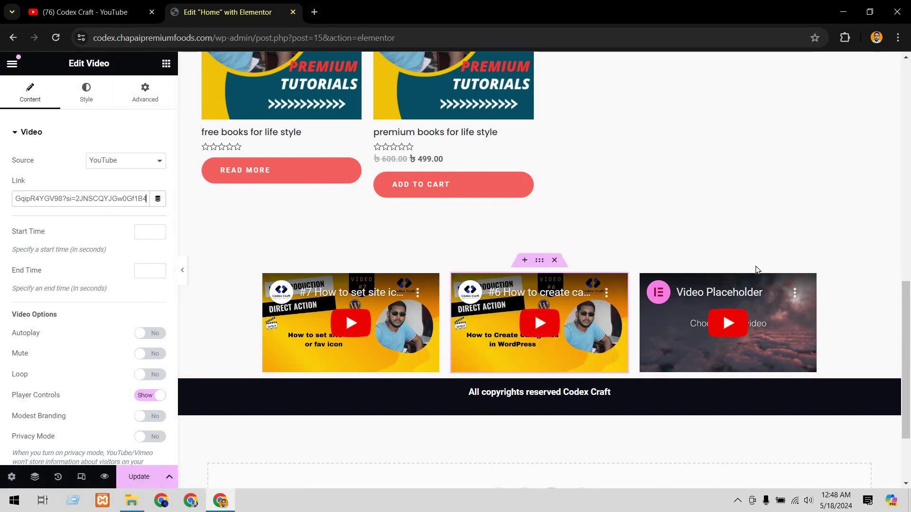
Replace the third video widget's link with the already copied share link of the #6 categories video
left_click(809, 280)
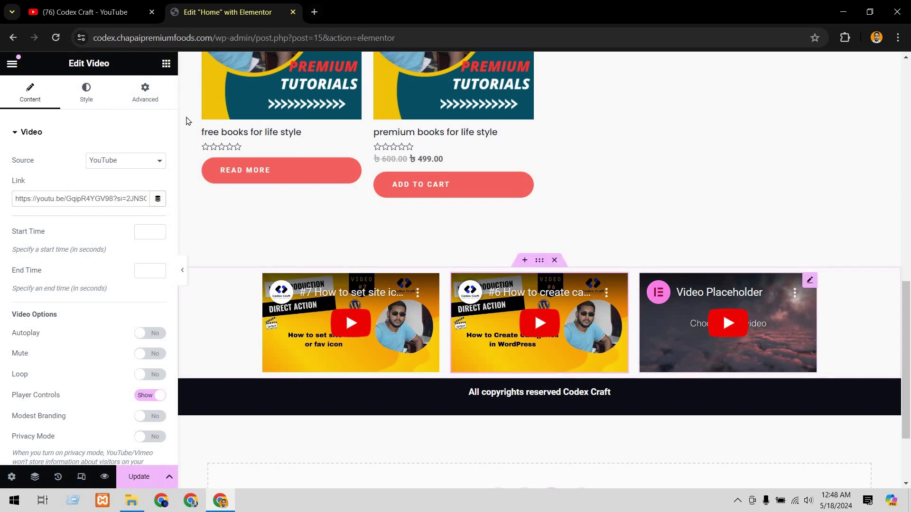
triple_click(123, 197)
key("ctrl+v")
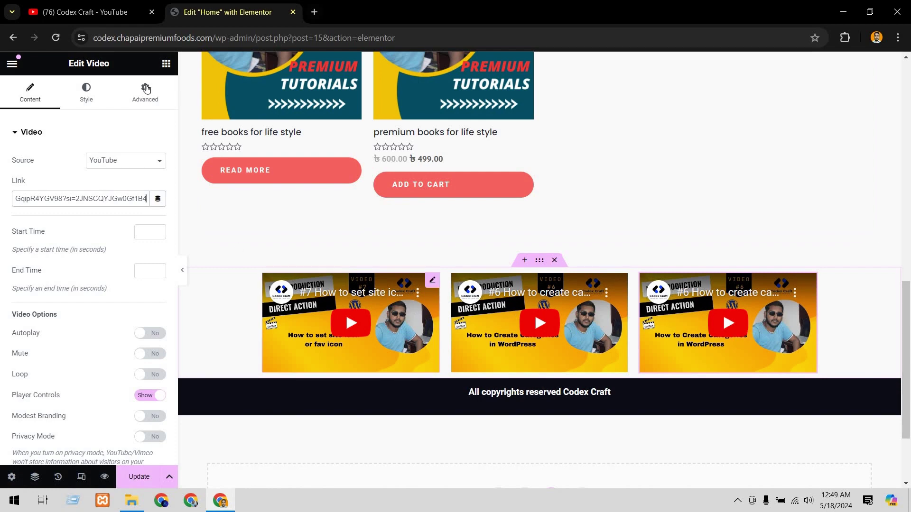
Add a heading above the video grid with the text "Our Tutorials"
left_click(166, 63)
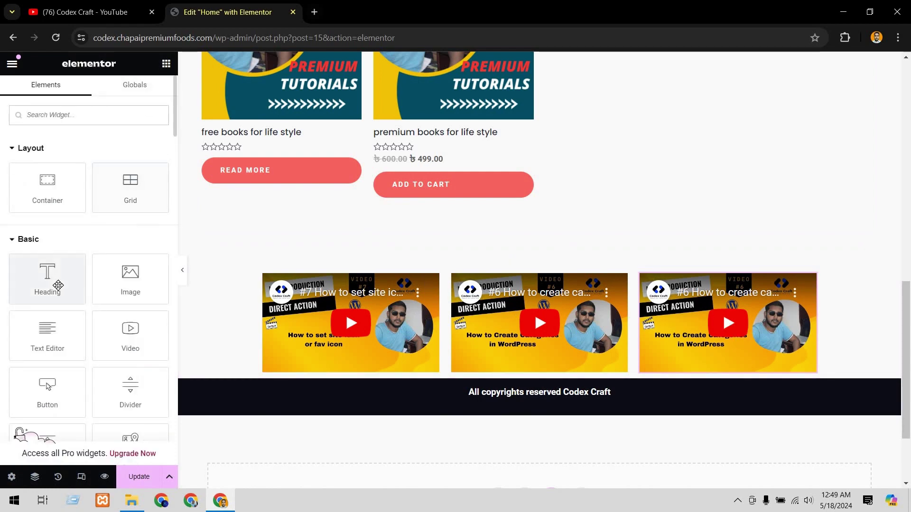
left_click_drag(479, 248, 380, 281)
double_click(379, 287)
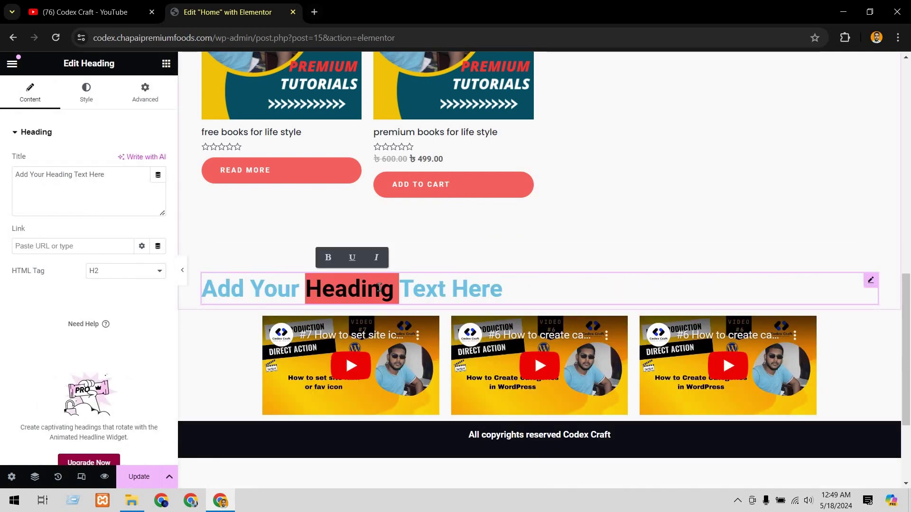
key("ctrl+a")
type("O")
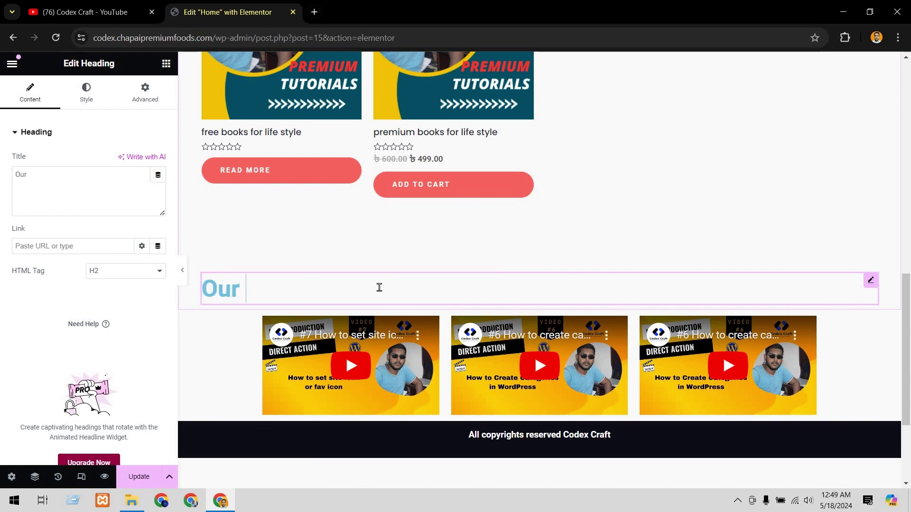
type("ur Tutorials")
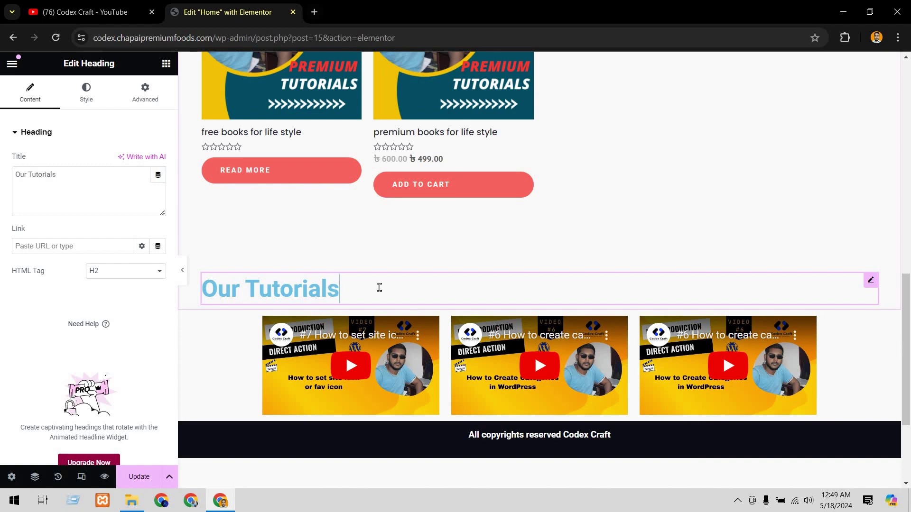
Try H3 as the HTML tag of the "Our Tutorials" heading and set it back to H2
left_click(166, 63)
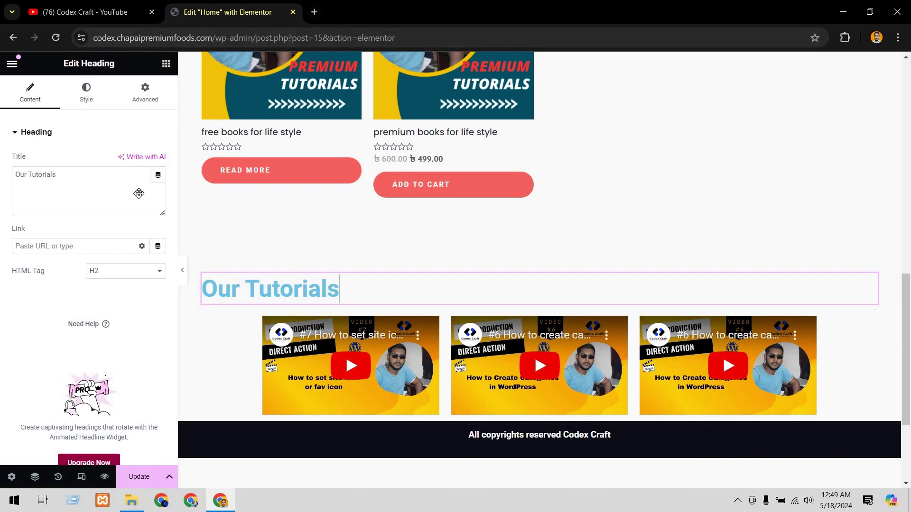
left_click(269, 284)
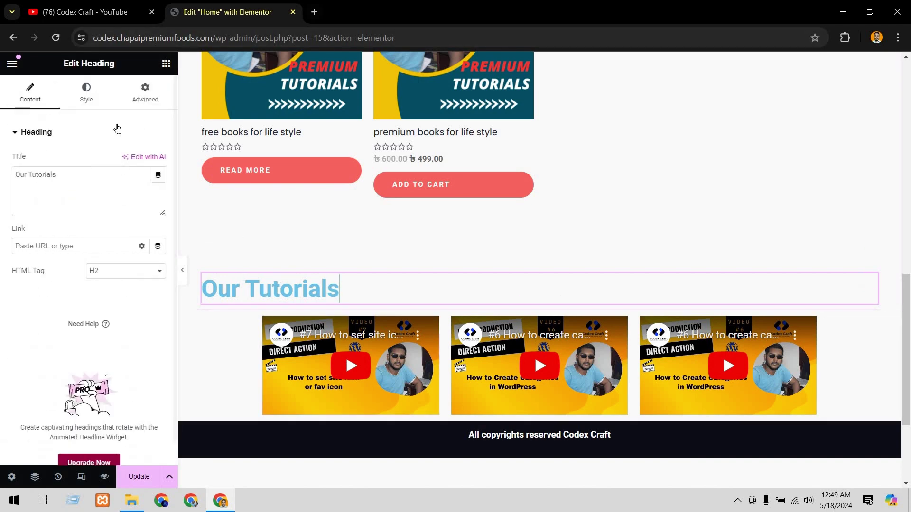
left_click(141, 277)
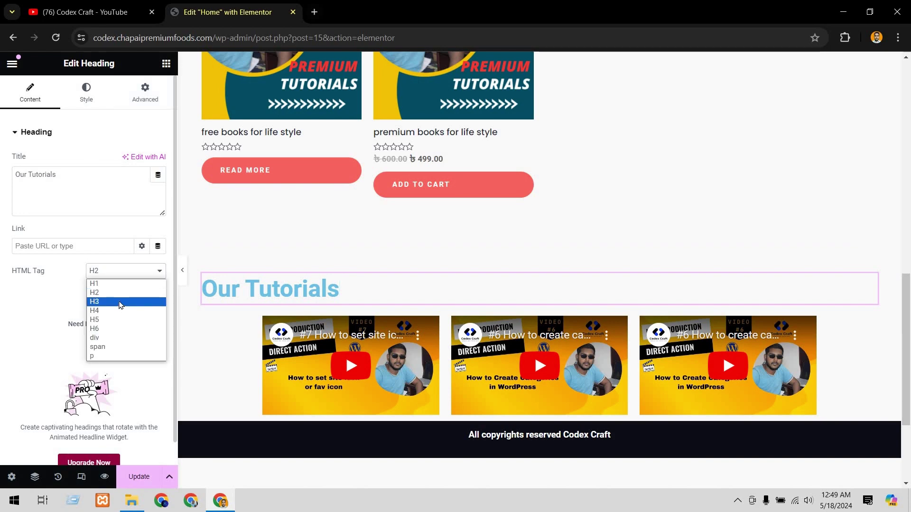
left_click(121, 304)
left_click(120, 272)
left_click(116, 293)
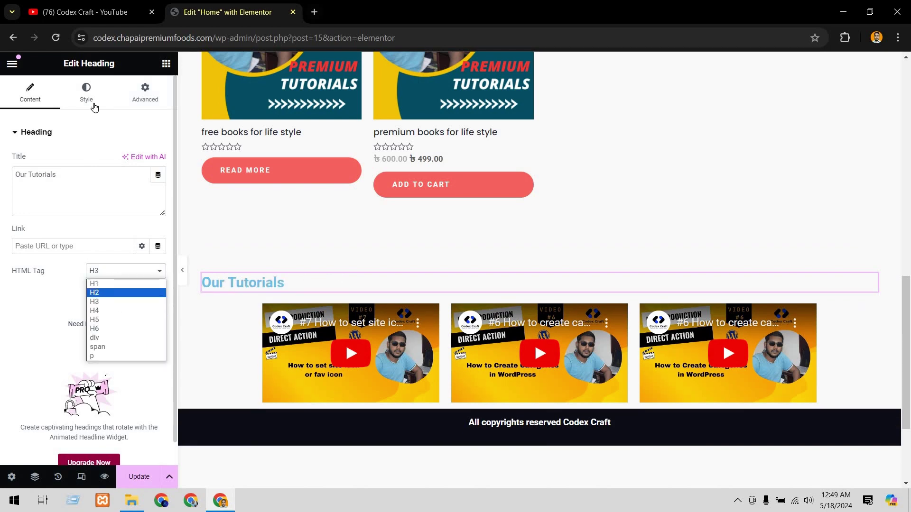
Set the "Our Tutorials" heading's text color to the dark shade #08151A and center its alignment
left_click(93, 105)
left_click(160, 186)
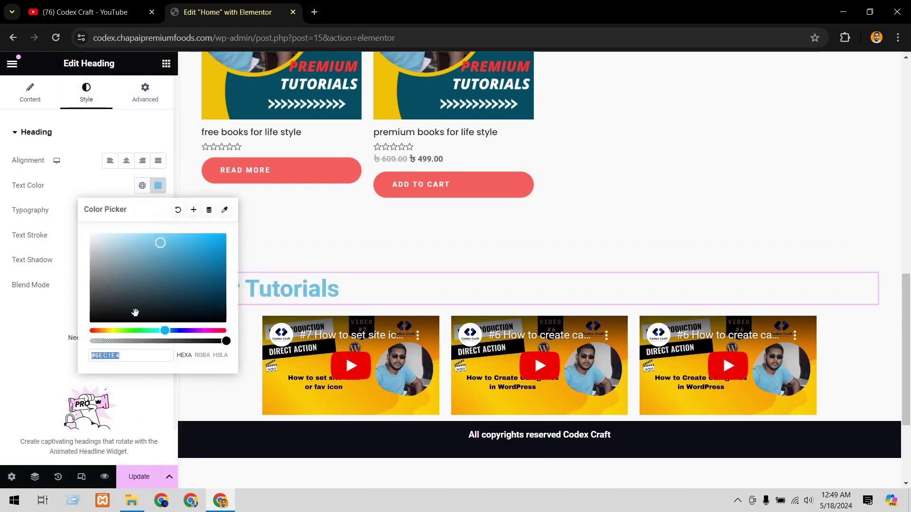
left_click(163, 306)
left_click(184, 314)
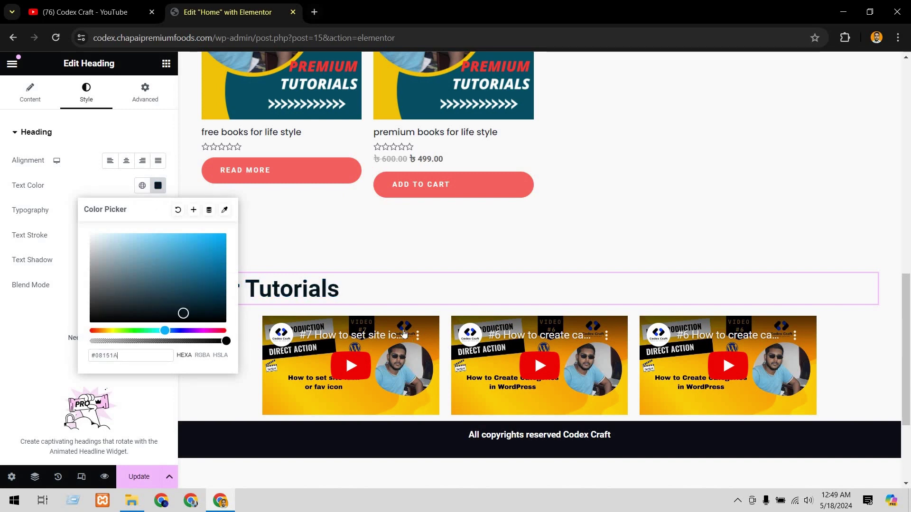
left_click(118, 155)
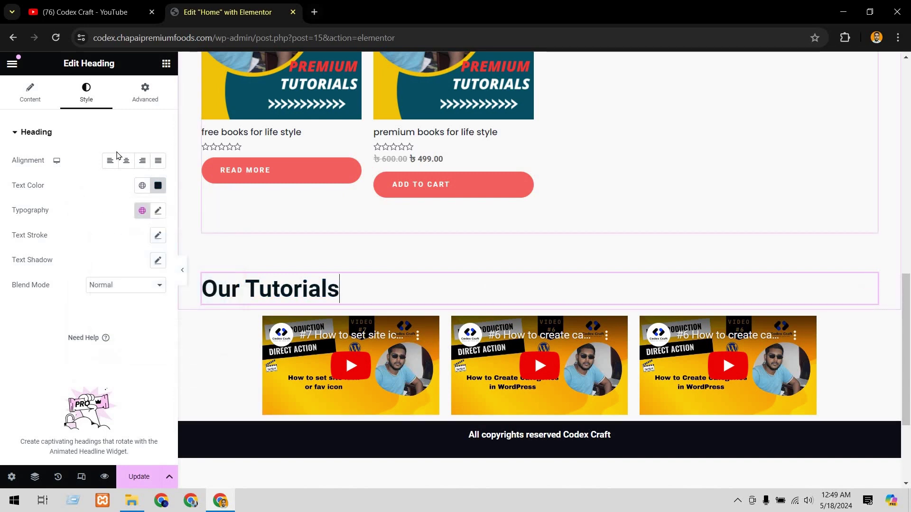
left_click(127, 160)
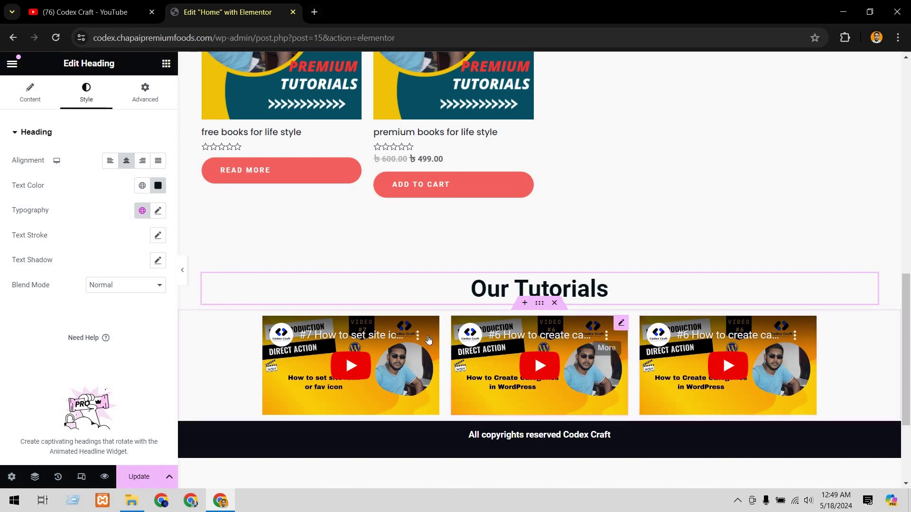
Insert a spacer of 34 px between the video grid and the copyright footer and update the page
scroll(416, 309, "down", 3)
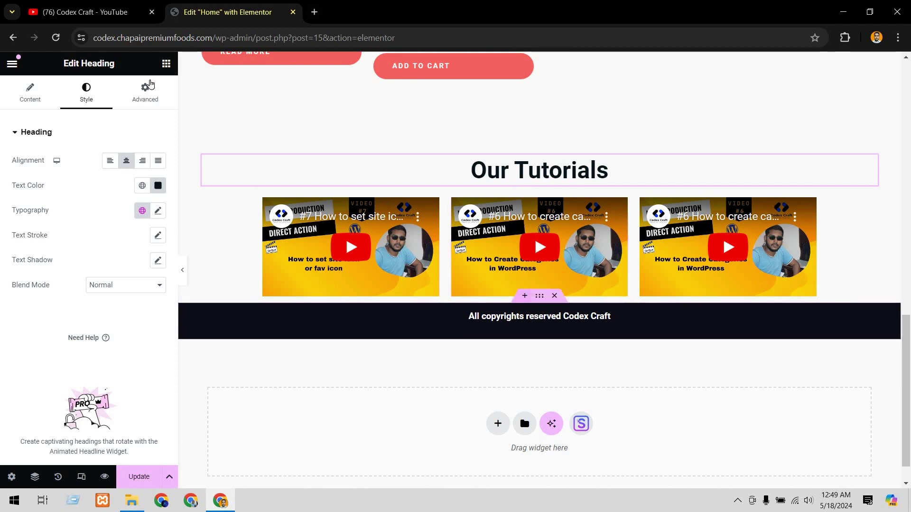
left_click(525, 299)
left_click(166, 63)
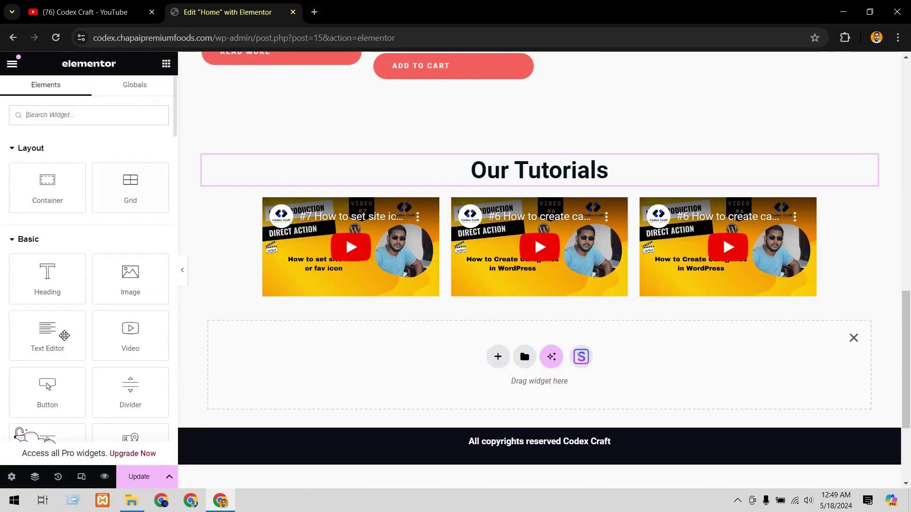
scroll(62, 327, "down", 1)
left_click_drag(47, 389, 535, 370)
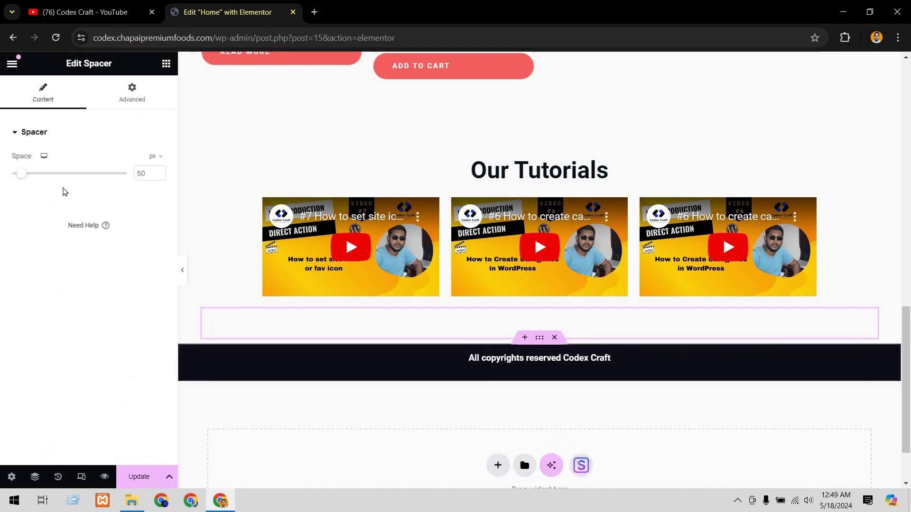
left_click_drag(23, 177, 17, 174)
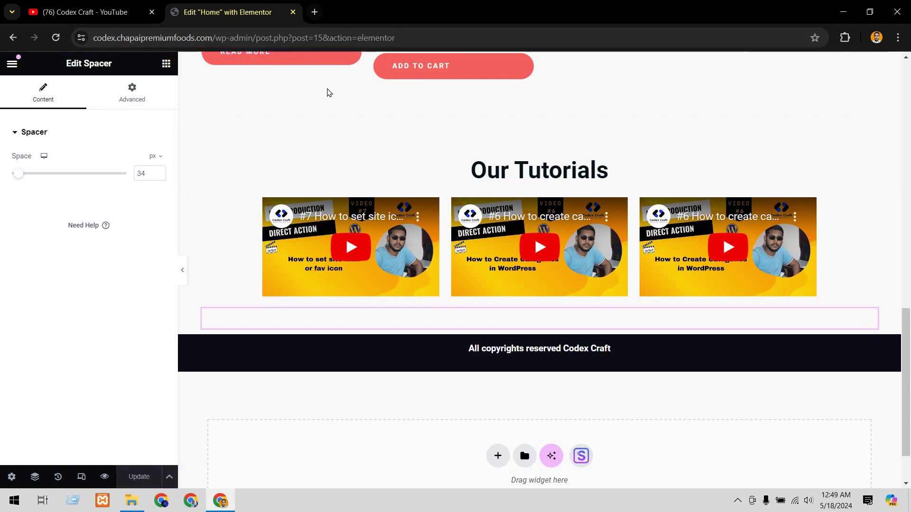
Open codex.chapaipremiumfoods.com in a separate browser window and view the published "Our Tutorials" section
key("ctrl+t")
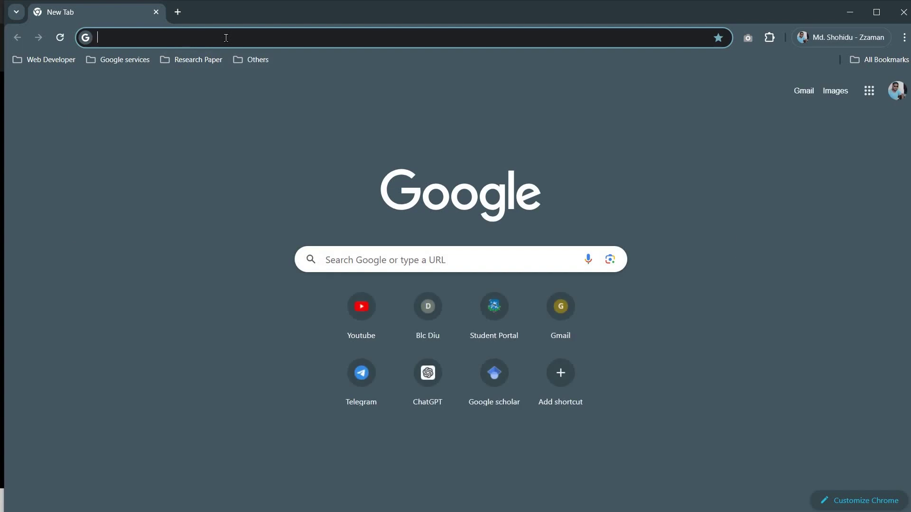
type("codex.chapaipremiumfoods.com")
key("Return")
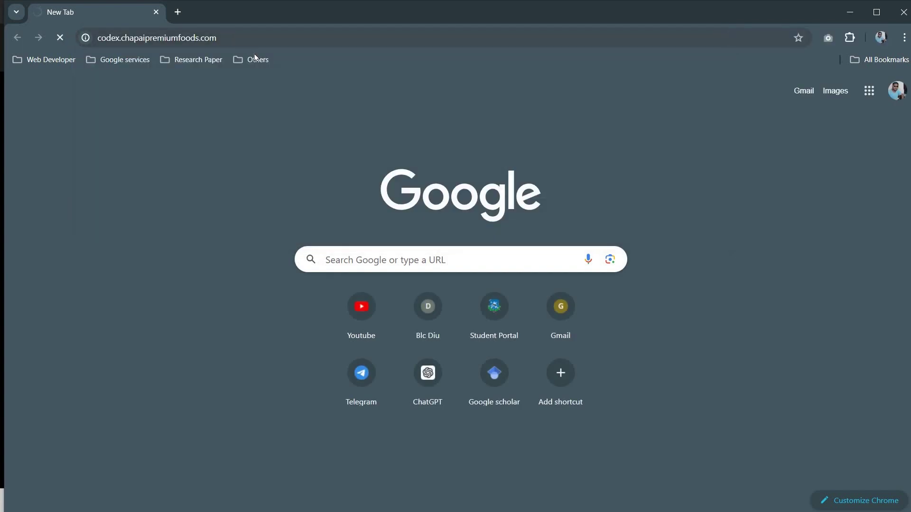
scroll(366, 164, "down", 7)
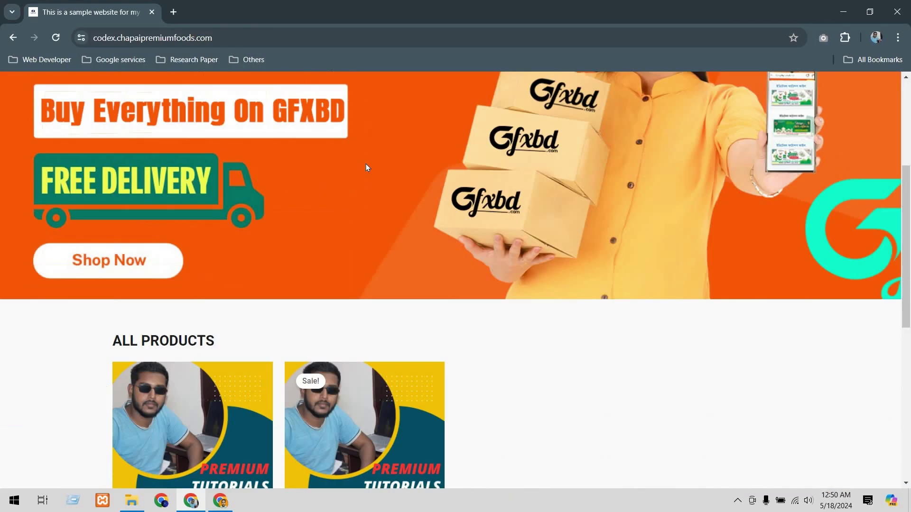
scroll(266, 169, "down", 4)
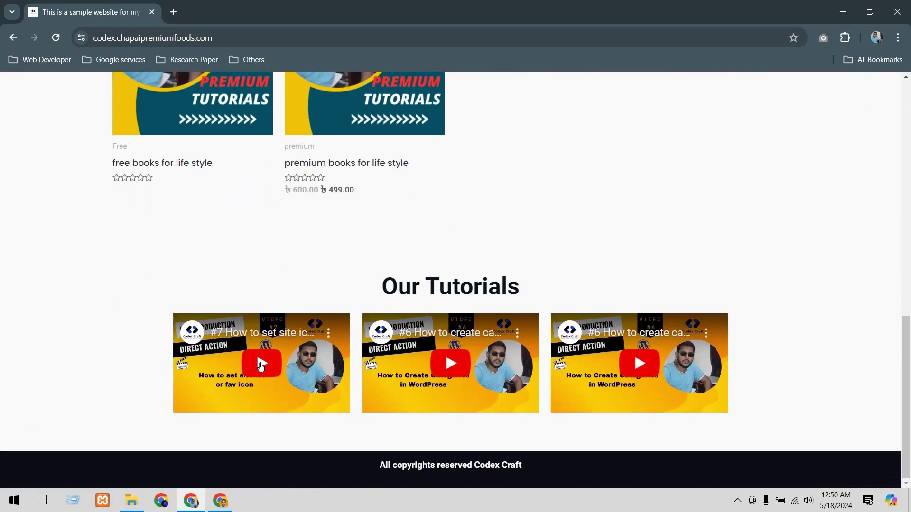
Test the first two tutorial videos on the live page by playing and pausing them
left_click(282, 366)
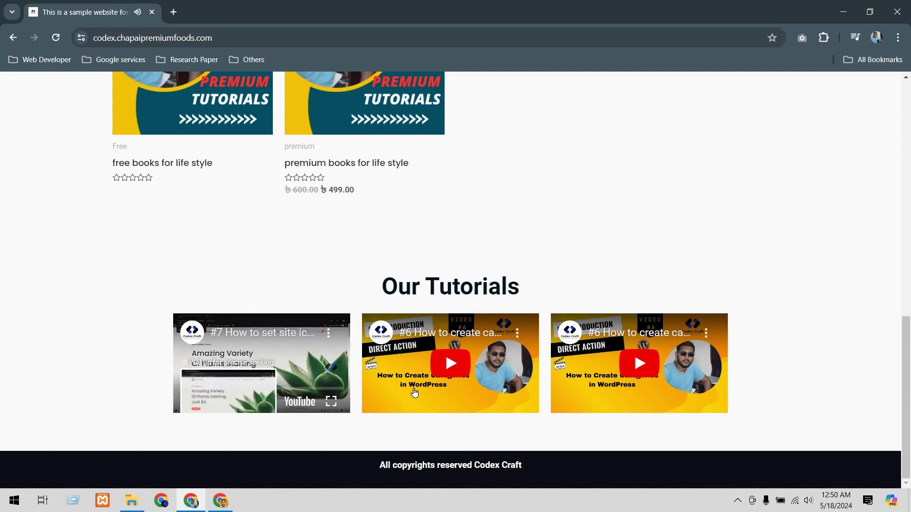
left_click(443, 380)
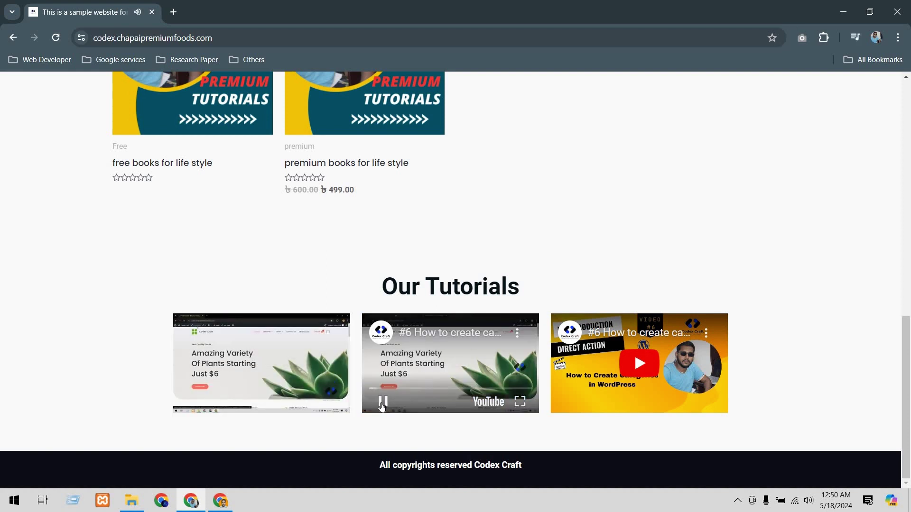
left_click(200, 408)
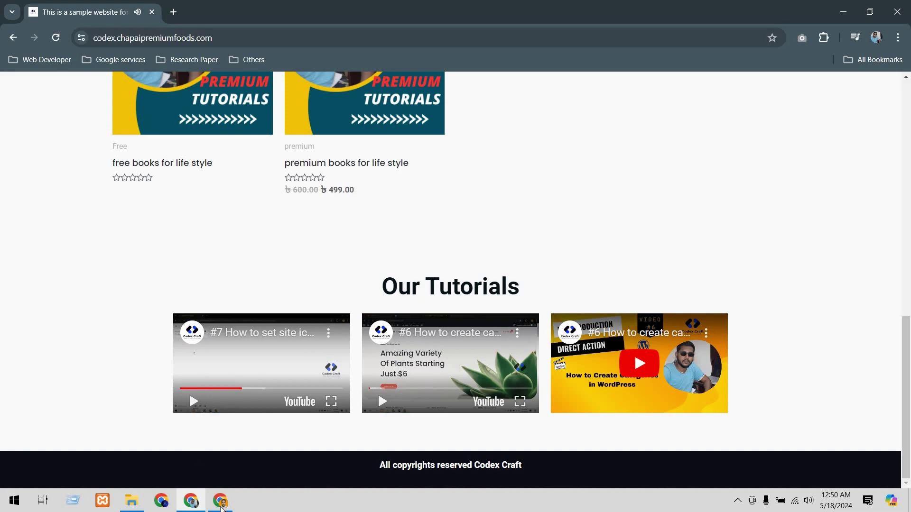
Switch back to the Elementor editor, try Autoplay on the first video widget and turn it off again
left_click(227, 491)
left_click(238, 13)
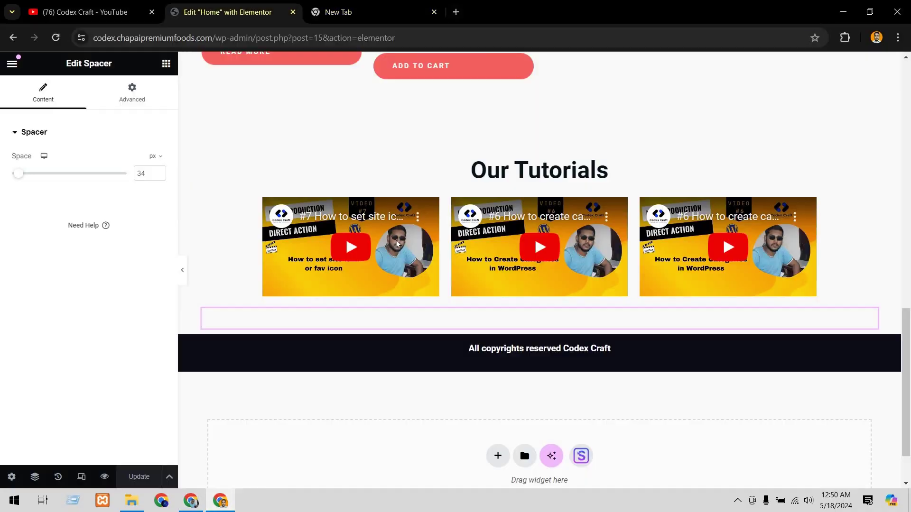
left_click(432, 206)
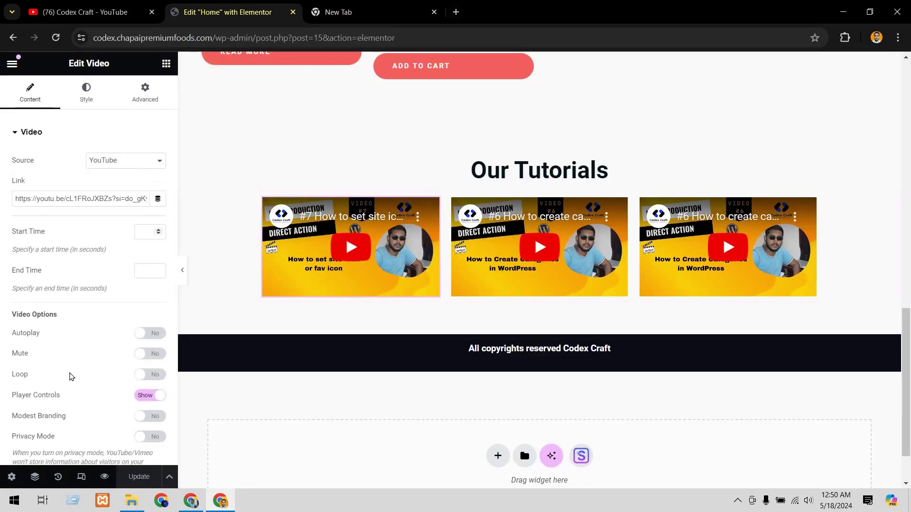
left_click(161, 336)
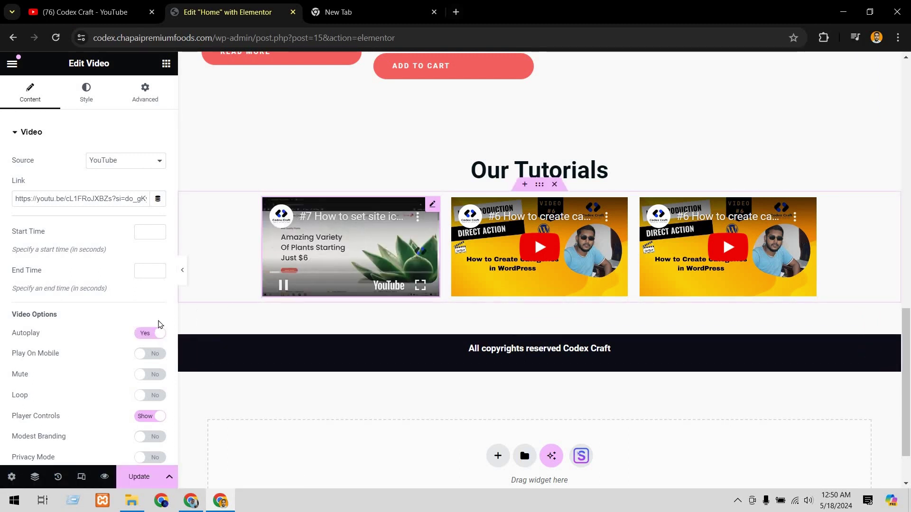
left_click(156, 335)
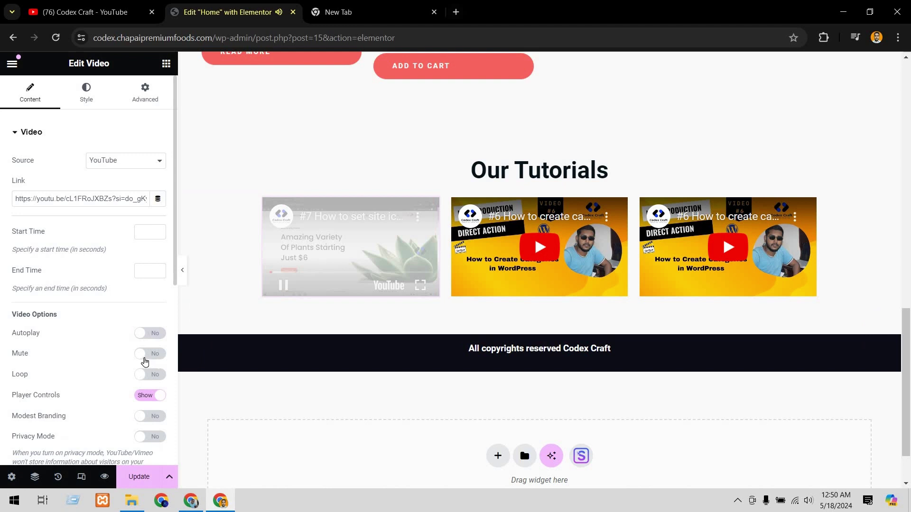
Try Mute on the first video widget, play the video to test it, and turn Mute off again
left_click(157, 354)
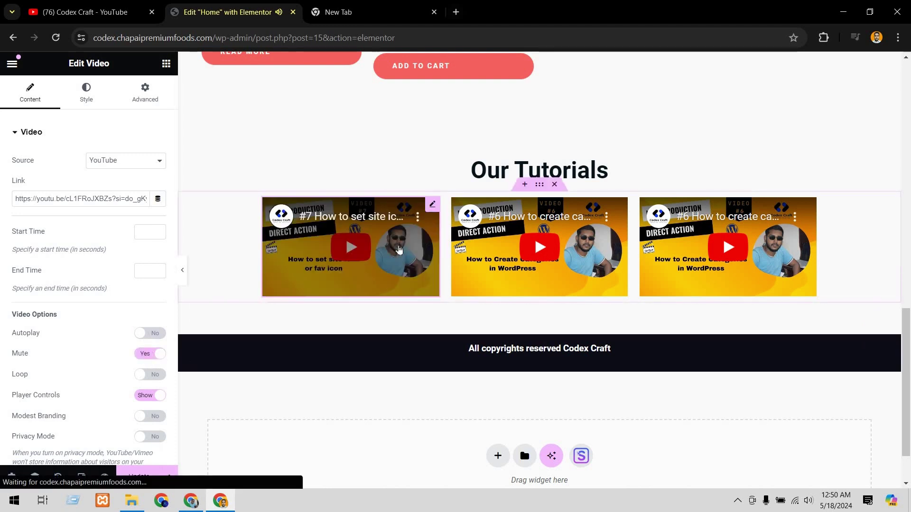
left_click(347, 271)
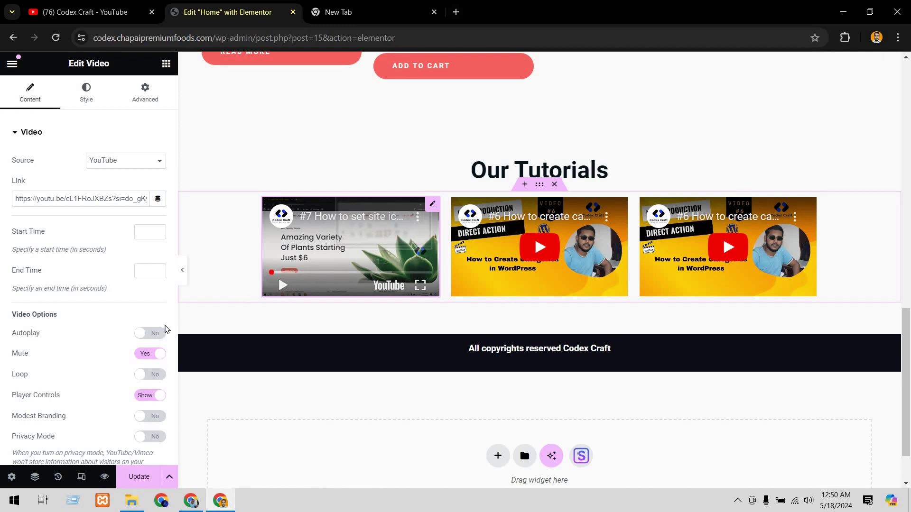
left_click(157, 354)
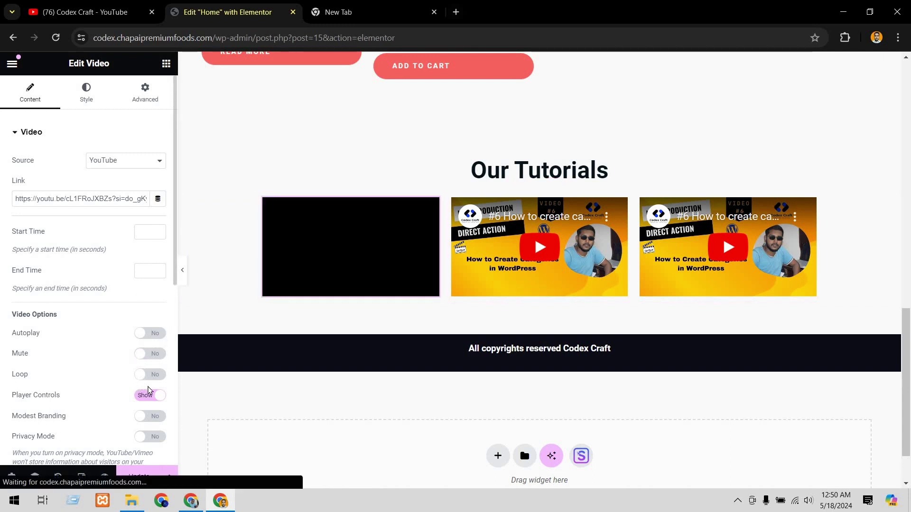